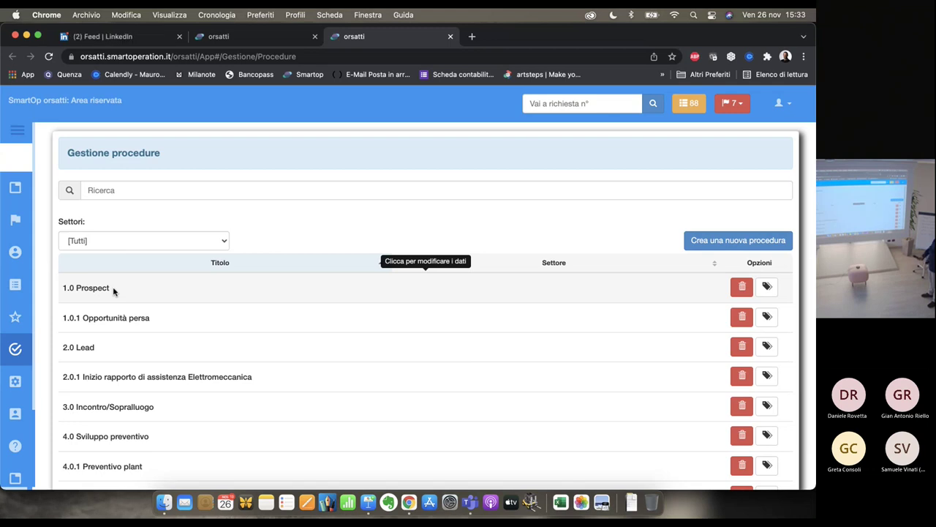
Open the procedure 1.0 Prospect and examine its general settings and the Gestione prospect step.
left_click(113, 291)
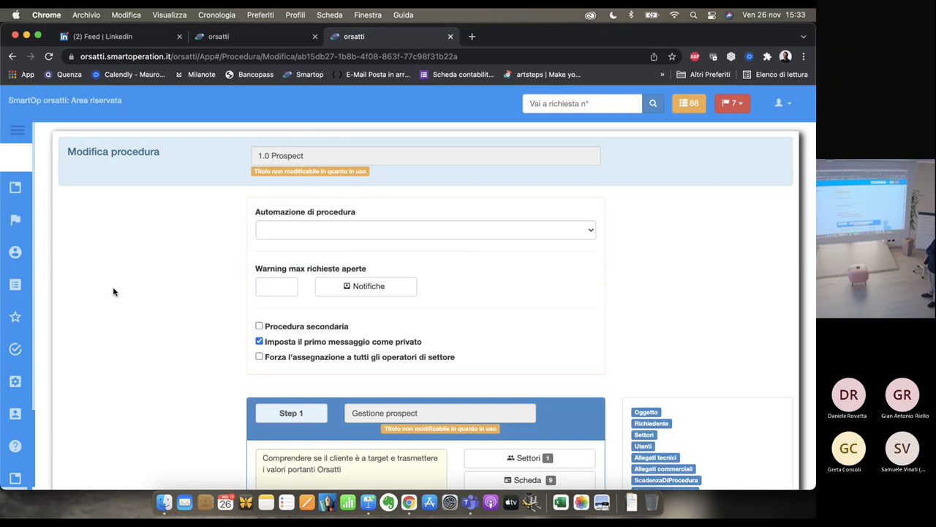
scroll(114, 292, "down", 5)
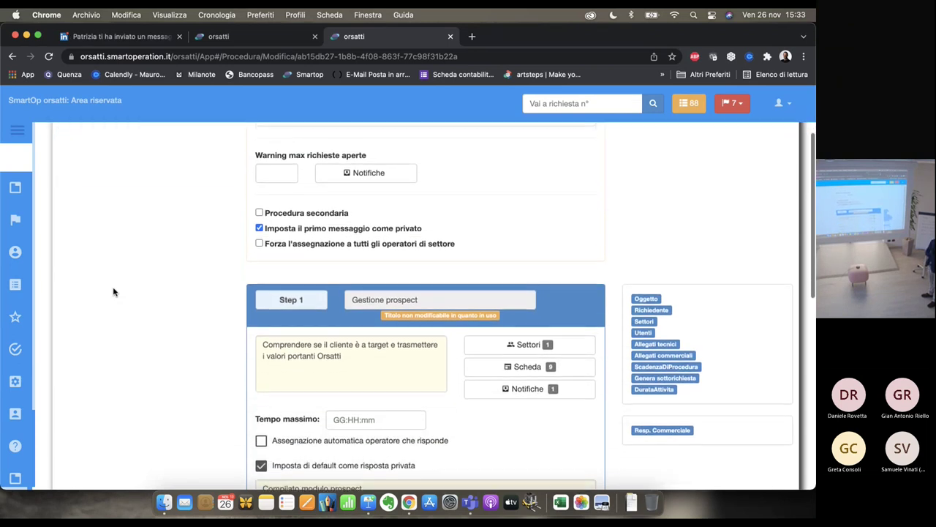
scroll(113, 292, "down", 2)
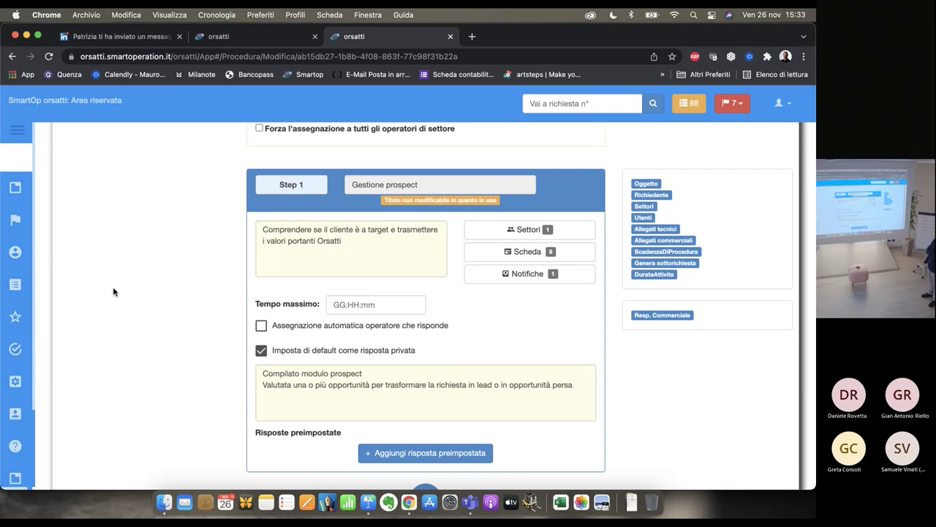
scroll(114, 292, "down", 1)
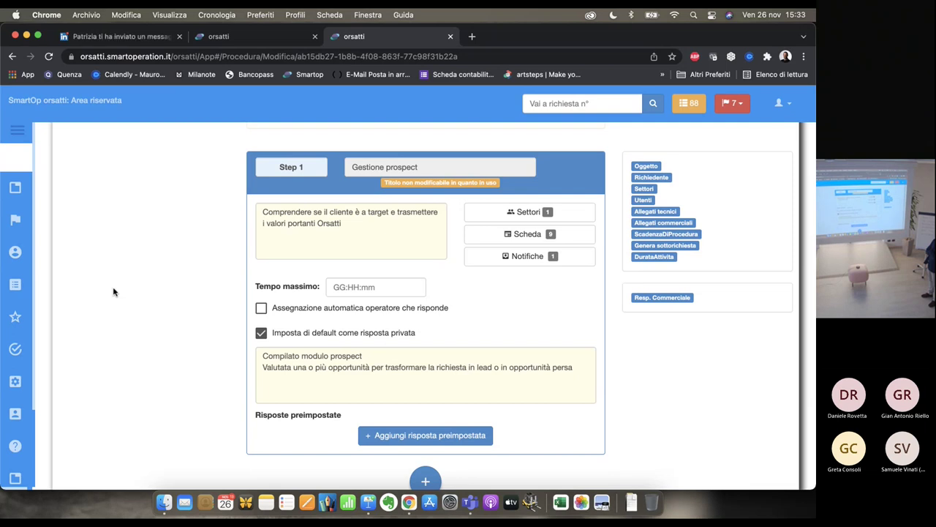
scroll(114, 292, "up", 5)
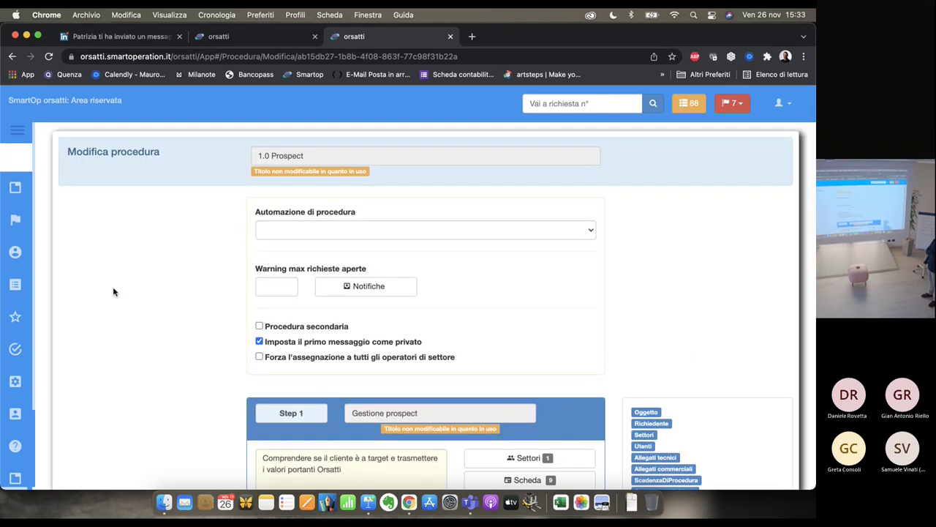
scroll(114, 291, "down", 1)
scroll(114, 292, "up", 1)
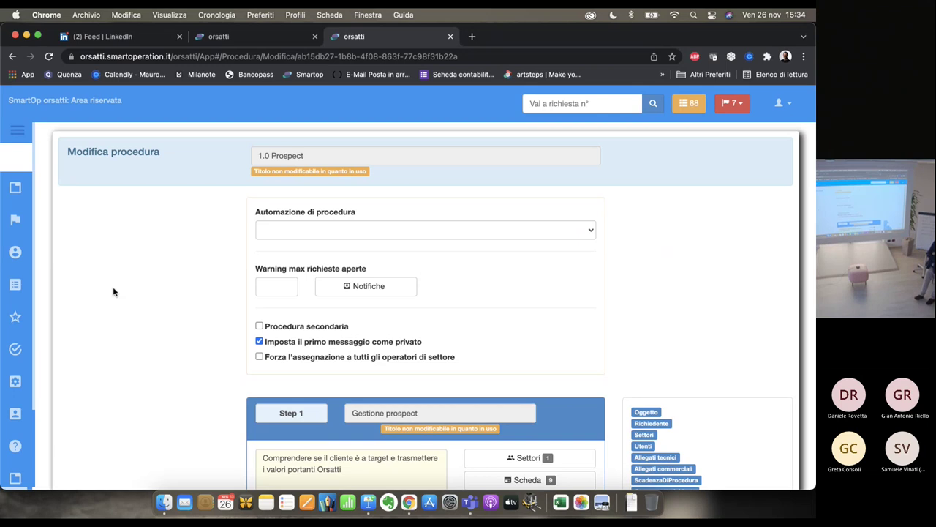
scroll(114, 292, "down", 5)
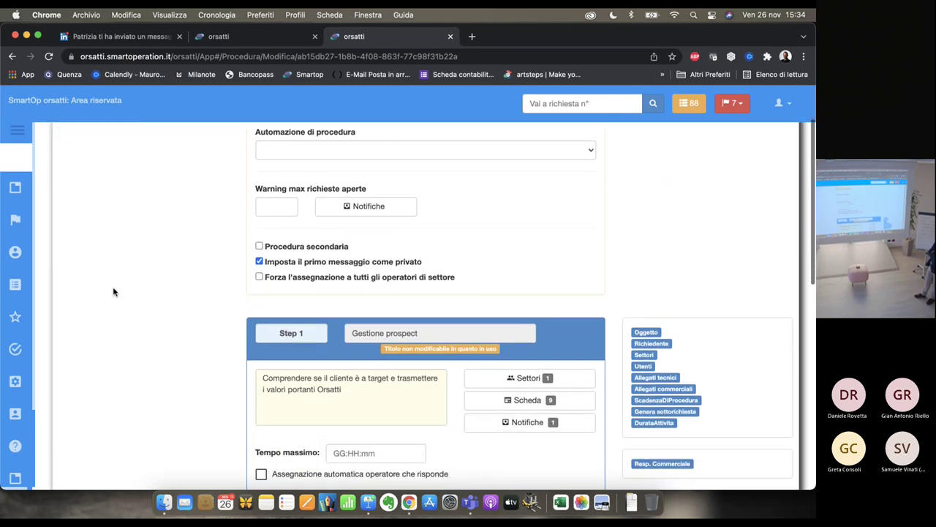
scroll(114, 292, "down", 1)
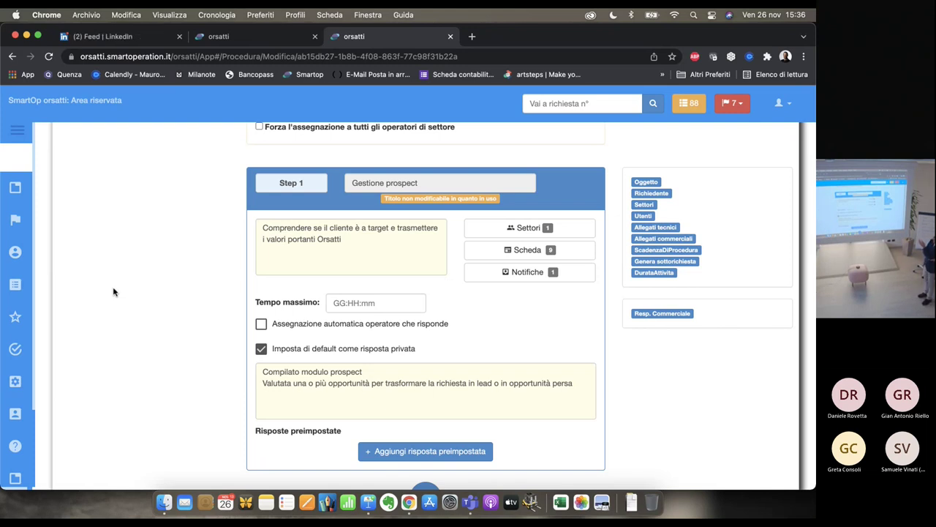
Follow the completion link from 1.0 Prospect to 2.0 Lead, and open the 4.0 Sviluppo preventivo procedure from the procedures list.
scroll(113, 292, "down", 5)
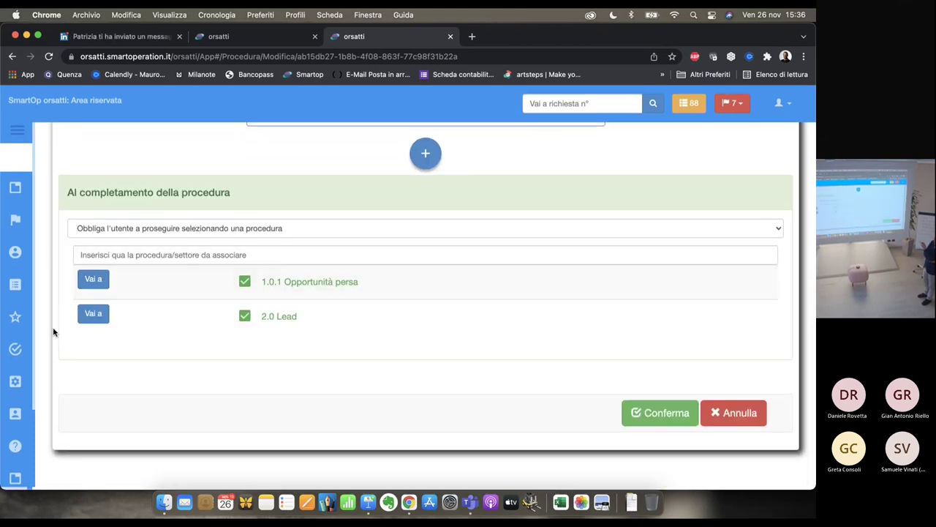
left_click(88, 316)
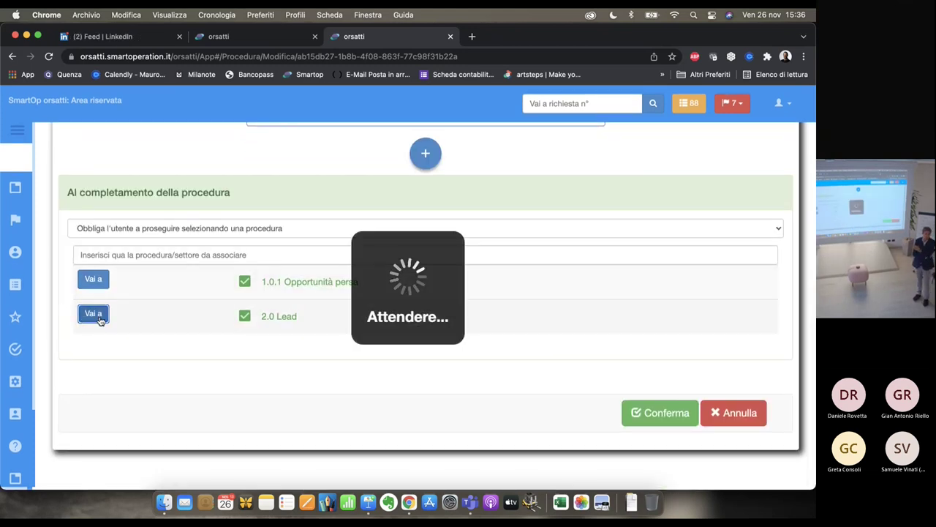
left_click(16, 351)
left_click(243, 327)
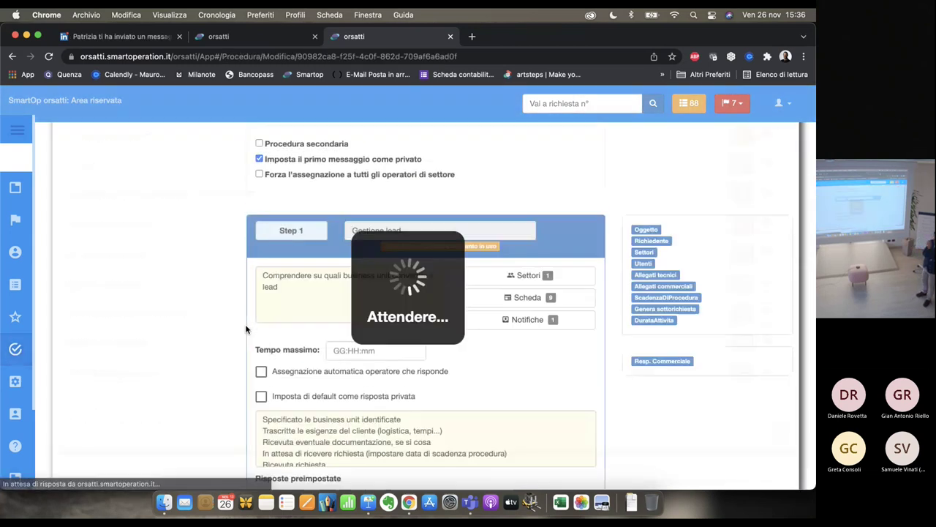
left_click(12, 56)
left_click(208, 252)
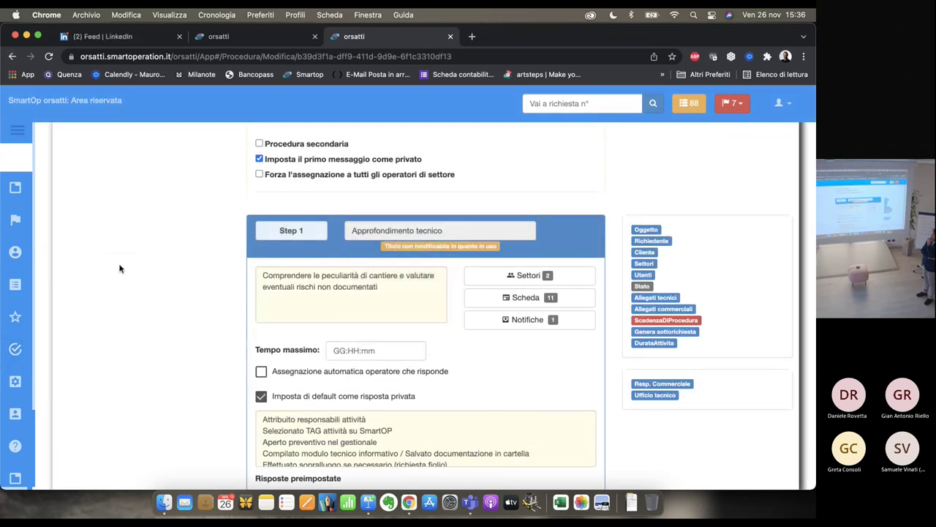
Examine the general settings of 4.0 Sviluppo preventivo and read the full checklist of its Approfondimento tecnico step.
scroll(120, 268, "down", 2)
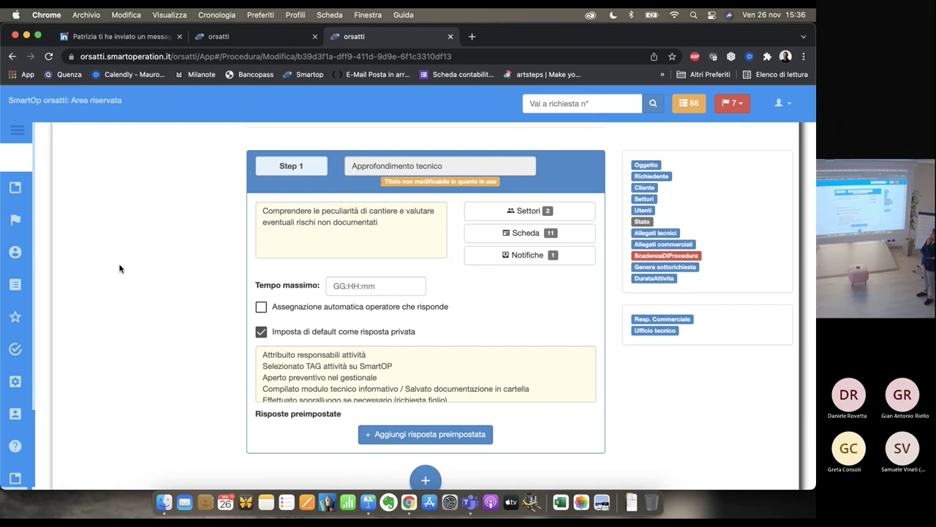
scroll(120, 269, "up", 5)
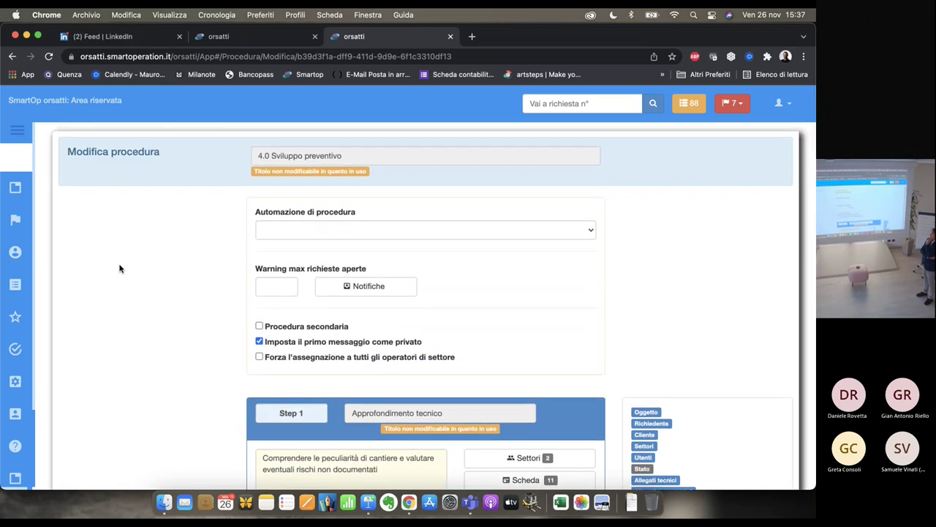
scroll(119, 269, "down", 2)
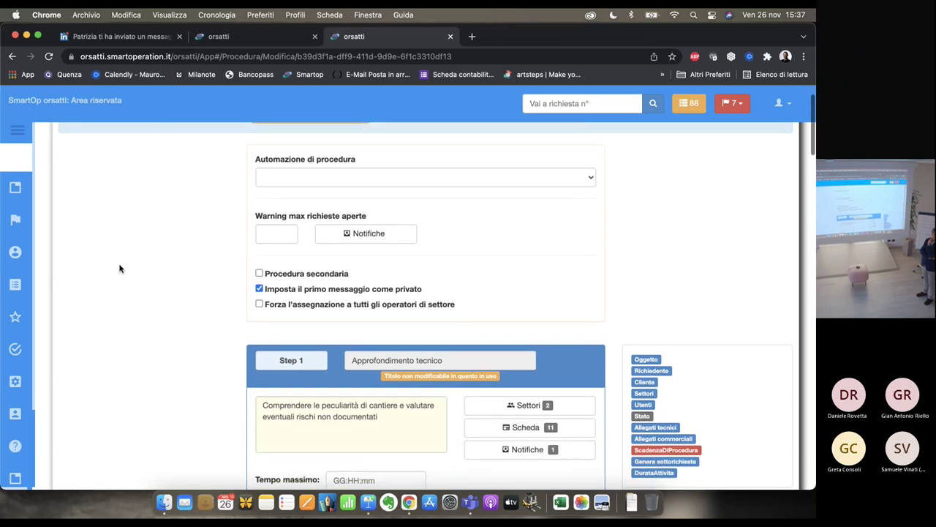
scroll(119, 269, "down", 5)
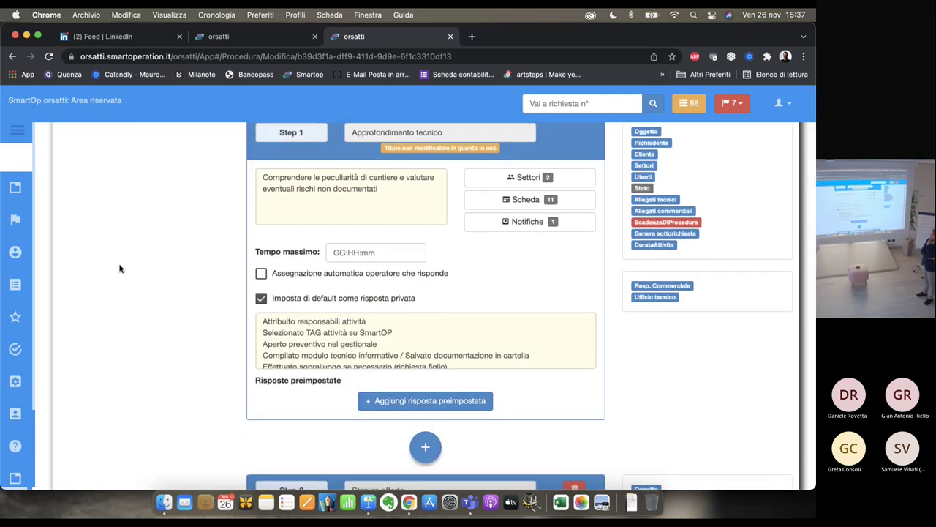
scroll(119, 269, "up", 1)
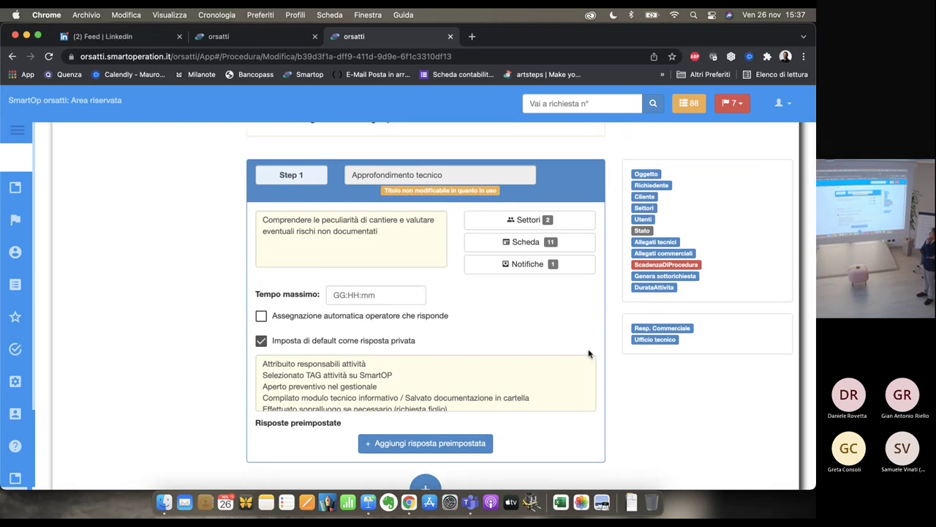
scroll(470, 380, "down", 3)
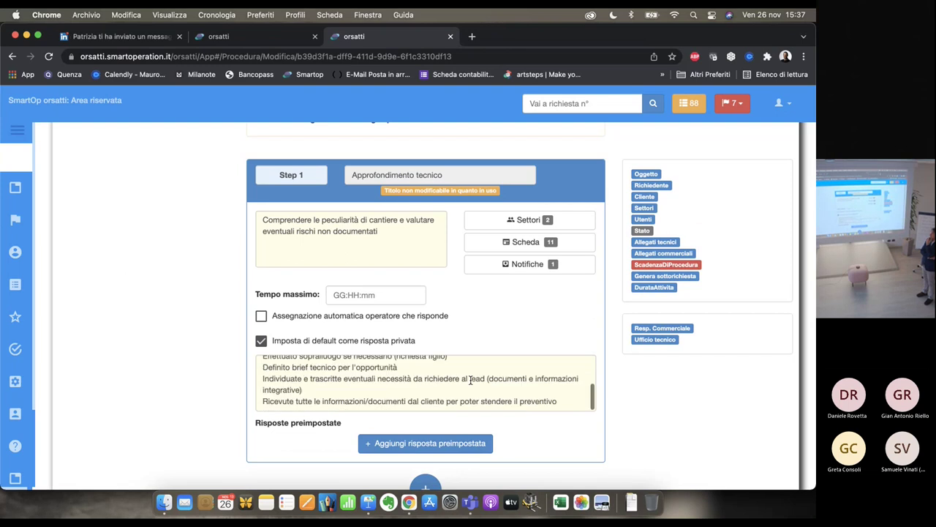
scroll(470, 380, "up", 3)
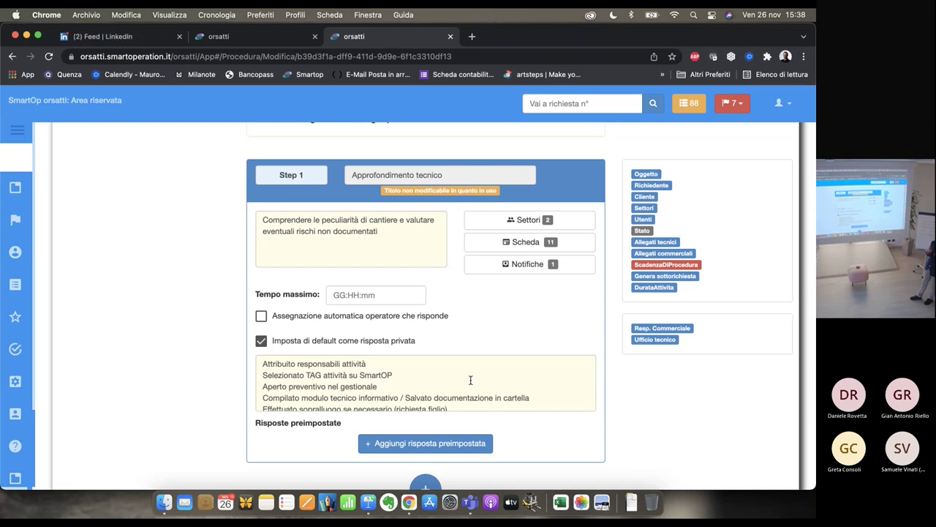
scroll(470, 380, "down", 4)
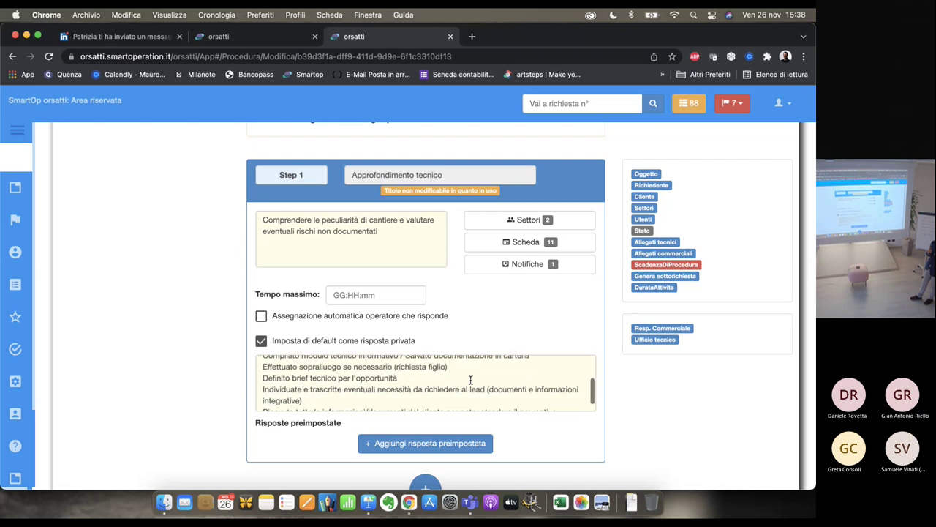
Examine the Stesura offerta step and compare it with the checklist of the preceding Approfondimento tecnico step.
scroll(695, 376, "down", 5)
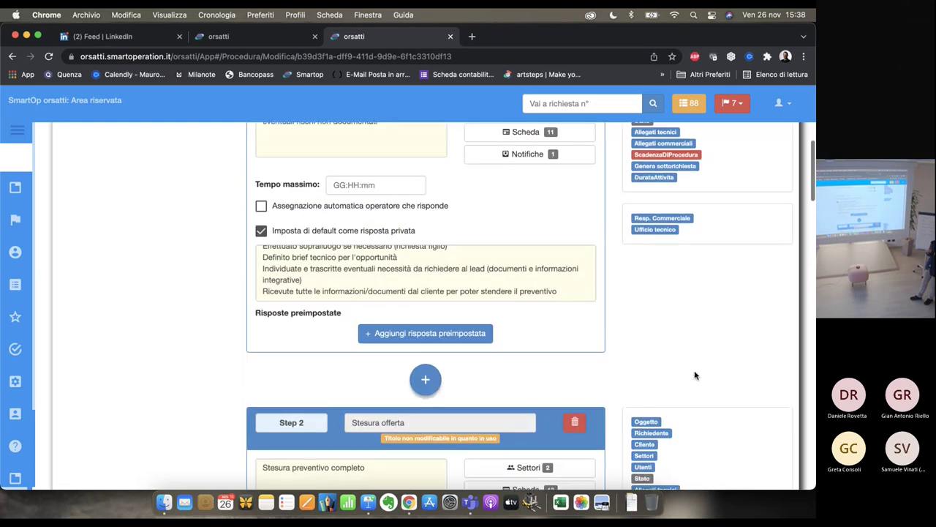
scroll(695, 375, "down", 3)
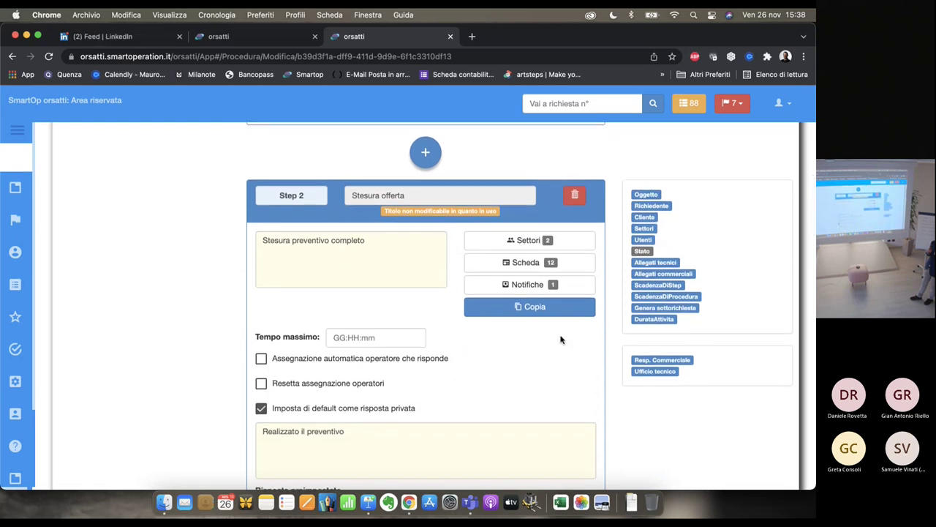
scroll(437, 288, "down", 1)
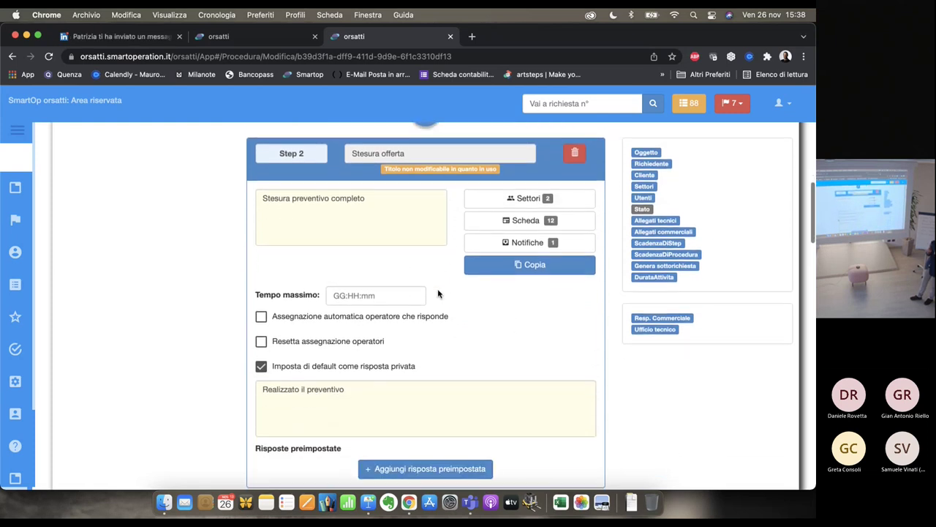
scroll(438, 293, "up", 5)
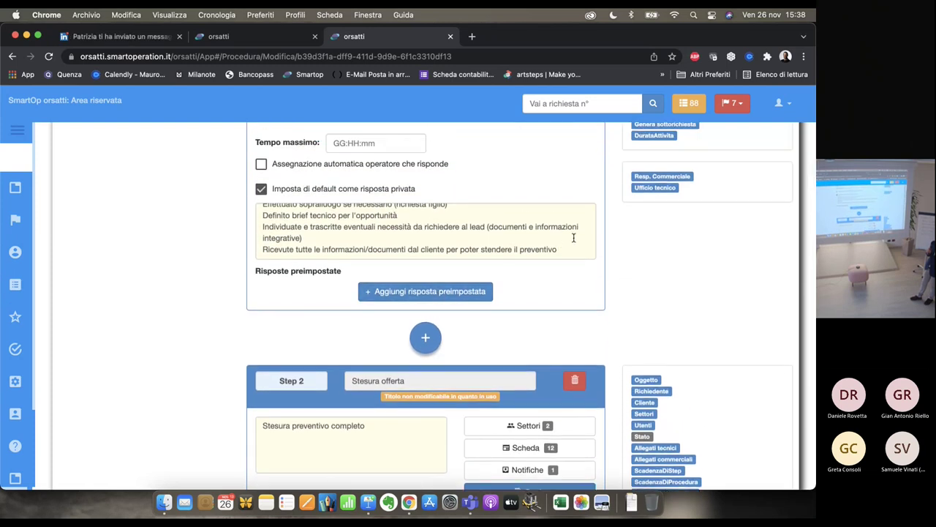
scroll(573, 237, "up", 3)
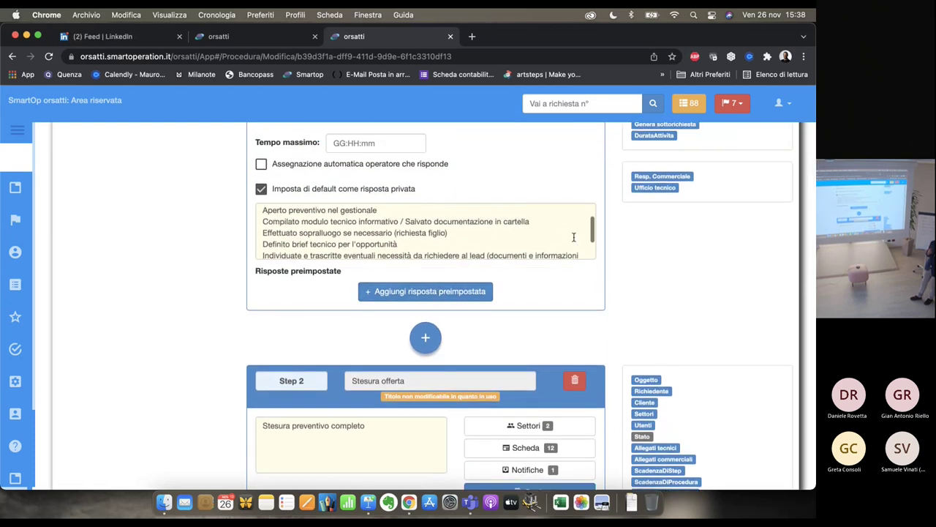
scroll(618, 292, "up", 2)
scroll(617, 293, "up", 2)
scroll(617, 293, "down", 2)
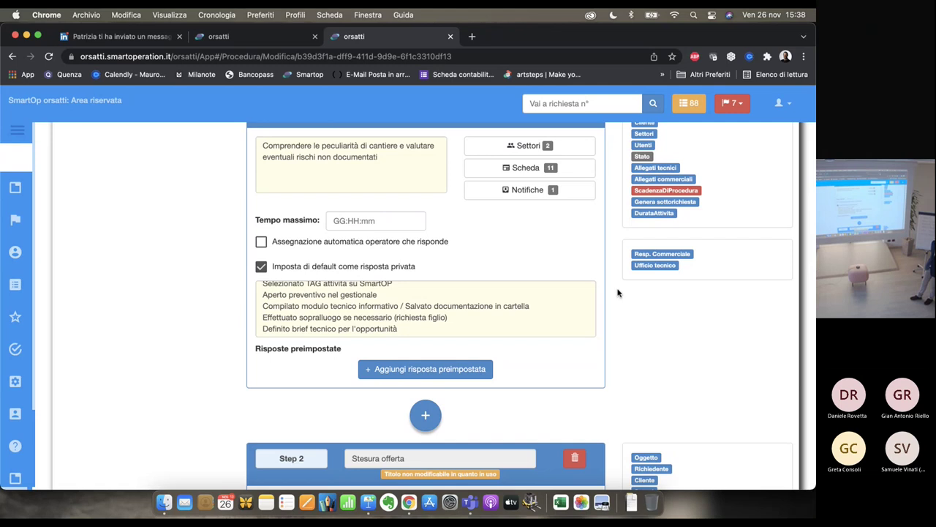
scroll(618, 292, "down", 1)
scroll(617, 293, "down", 7)
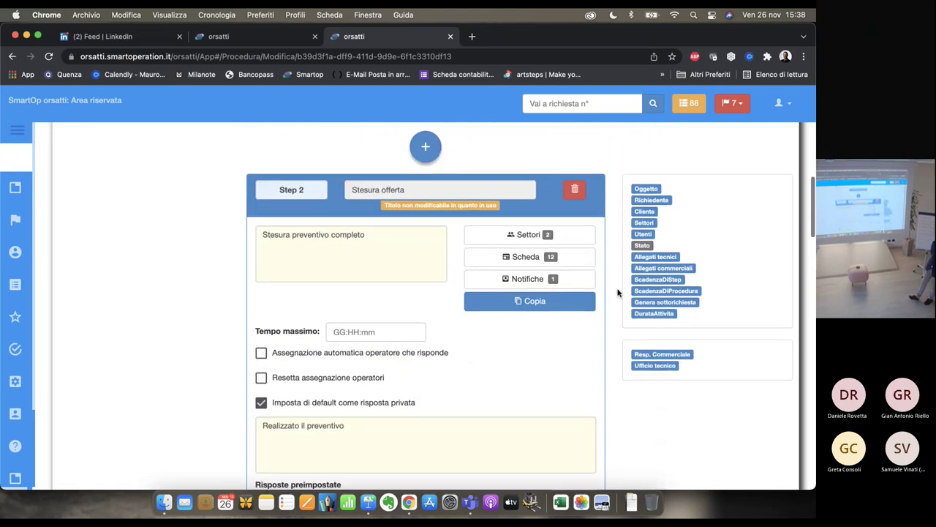
Review the procedure's steps from Approfondimento tecnico through to Invio o presentazione preventivo.
scroll(619, 380, "up", 2)
scroll(618, 388, "up", 10)
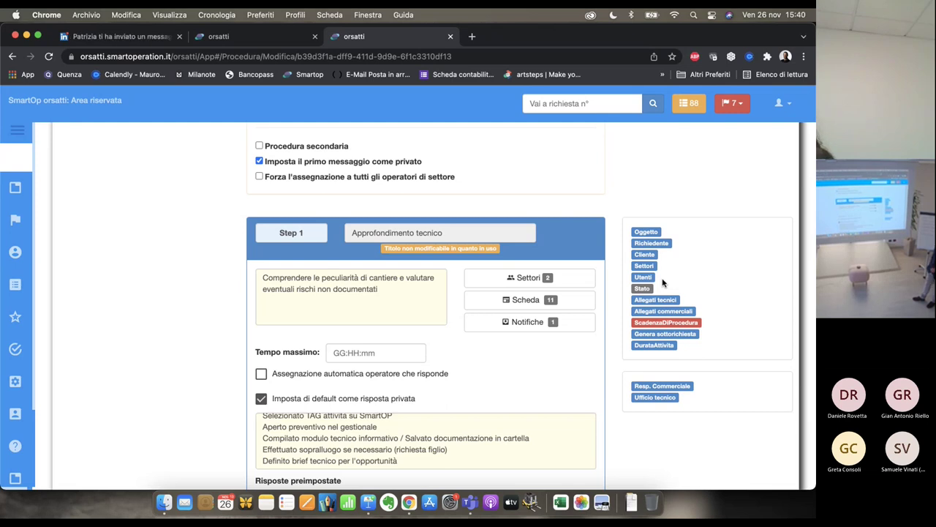
scroll(663, 283, "down", 20)
scroll(663, 283, "down", 10)
scroll(663, 283, "up", 10)
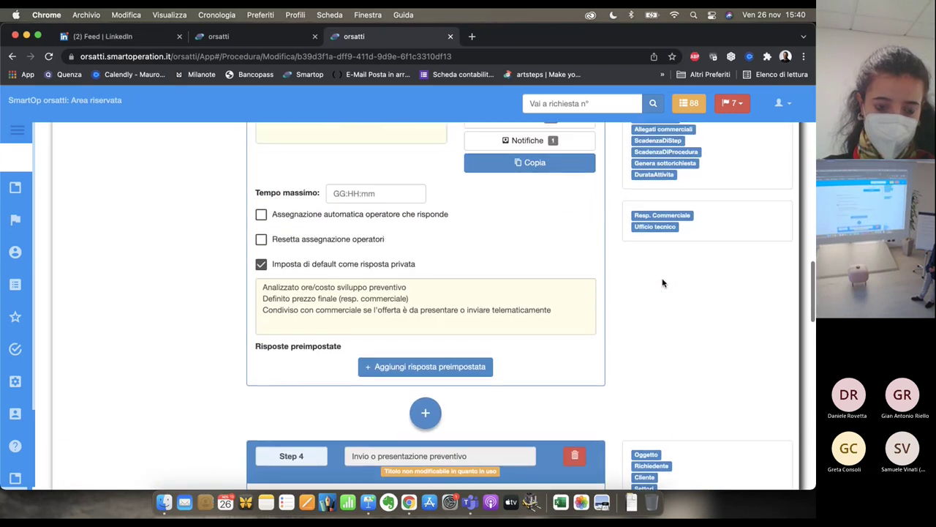
scroll(663, 283, "down", 5)
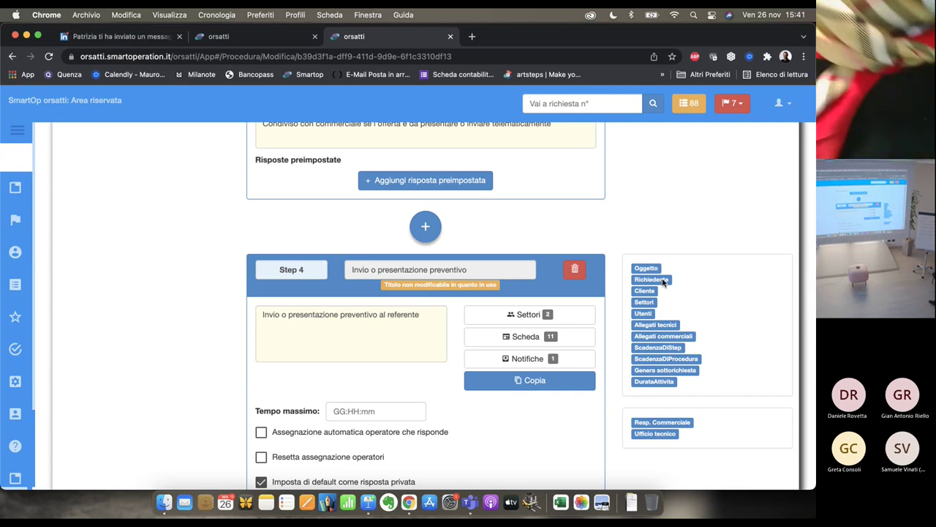
Switch to the slide presentation and advance past the "Condivisione della respons-abilità" slide.
key("super+Tab")
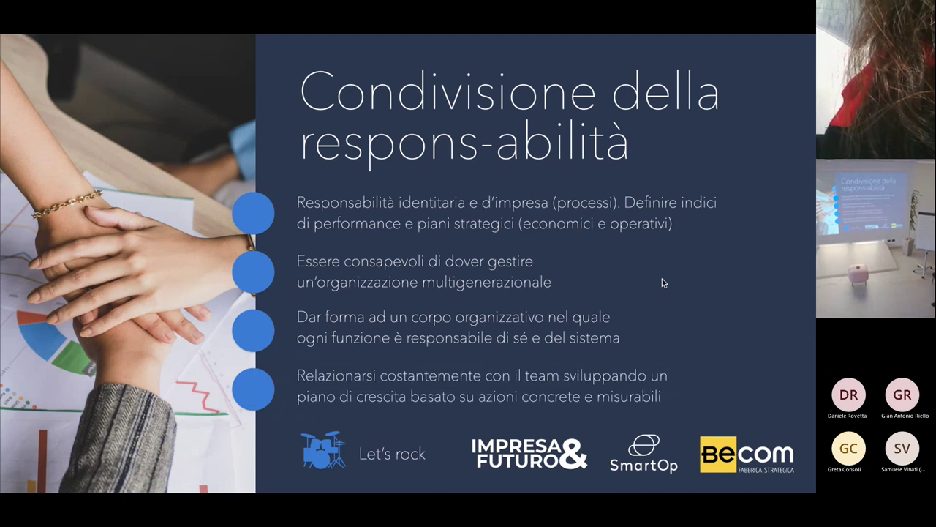
key("Right")
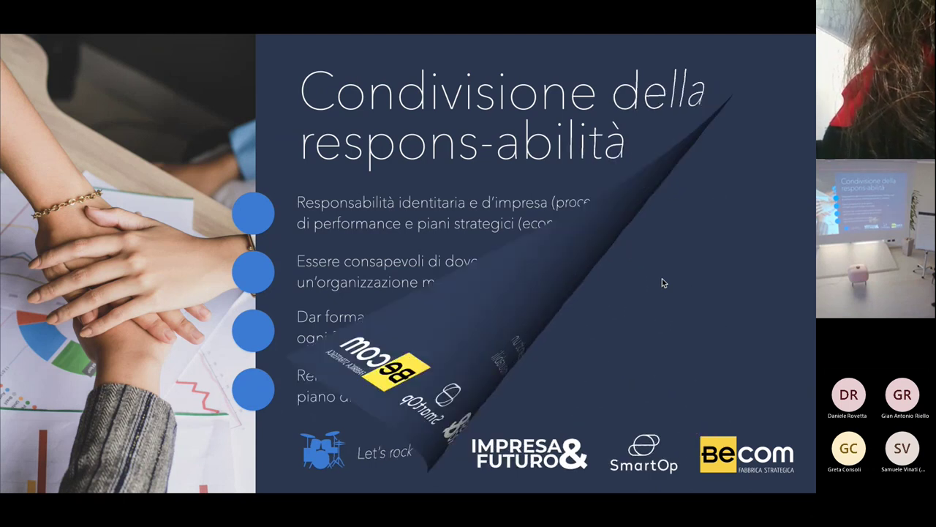